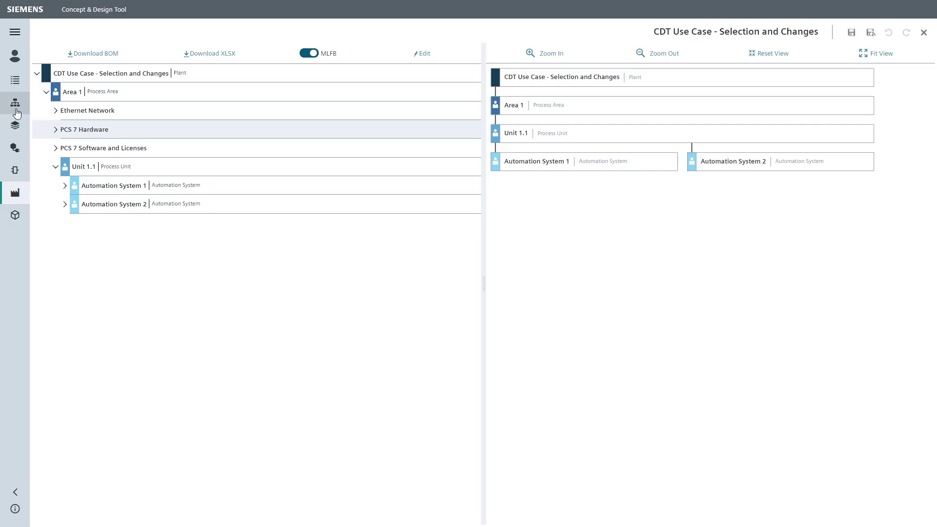
Enable editing of the plant structure and open the configurator for the Process Control System IPC847E under OS Server Hardware
{"action": "left_click", "coordinate": [56, 131]}
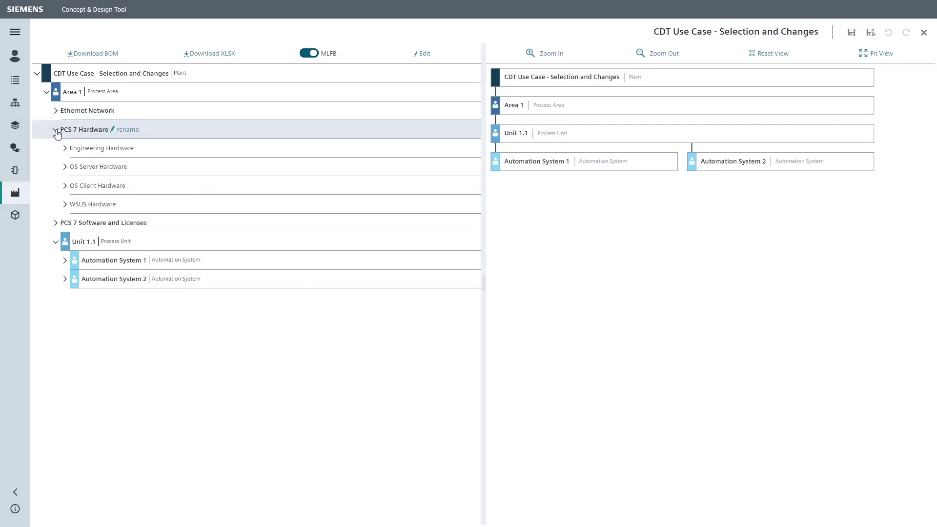
{"action": "left_click", "coordinate": [65, 167]}
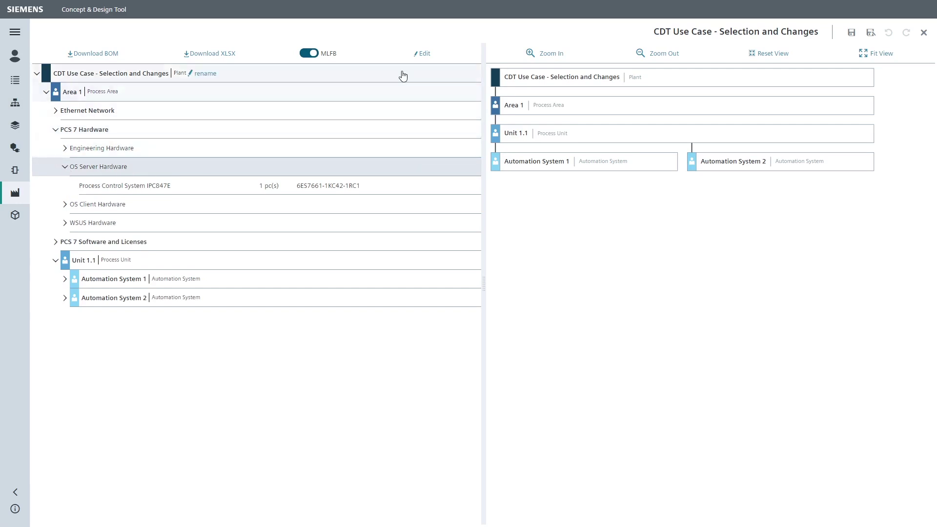
{"action": "left_click", "coordinate": [425, 54]}
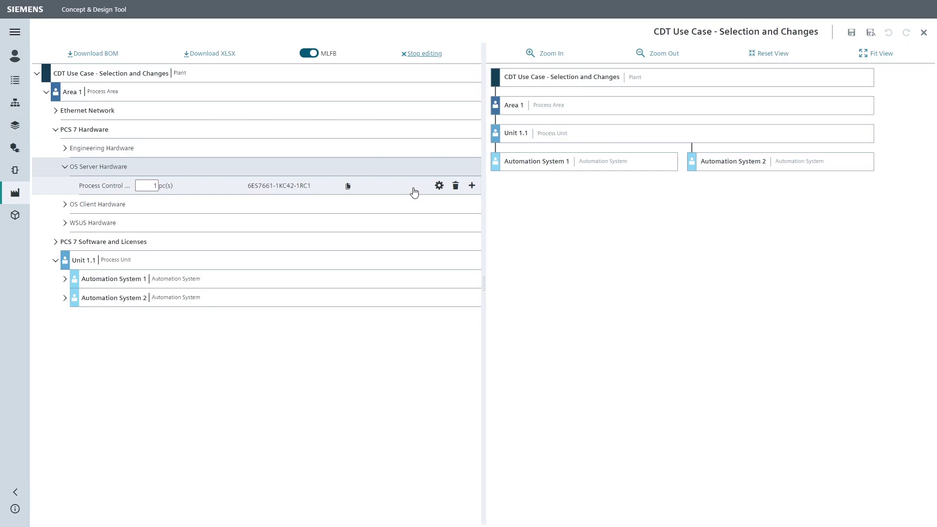
{"action": "left_click", "coordinate": [439, 186]}
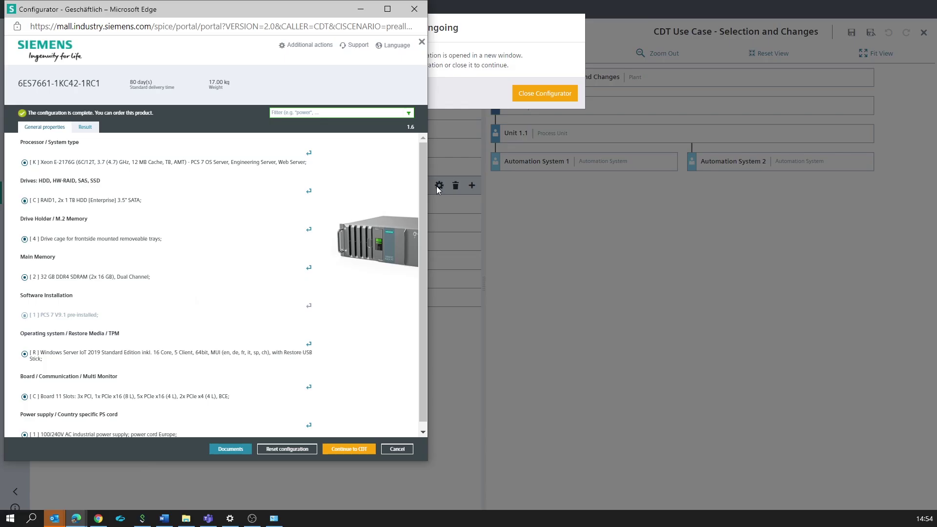
Change the IPC's power supply to 100/240V AC industrial power supply with power cord USA and transfer the configuration back to CDT
{"action": "scroll", "coordinate": [346, 303], "scroll_direction": "down", "scroll_amount": 1}
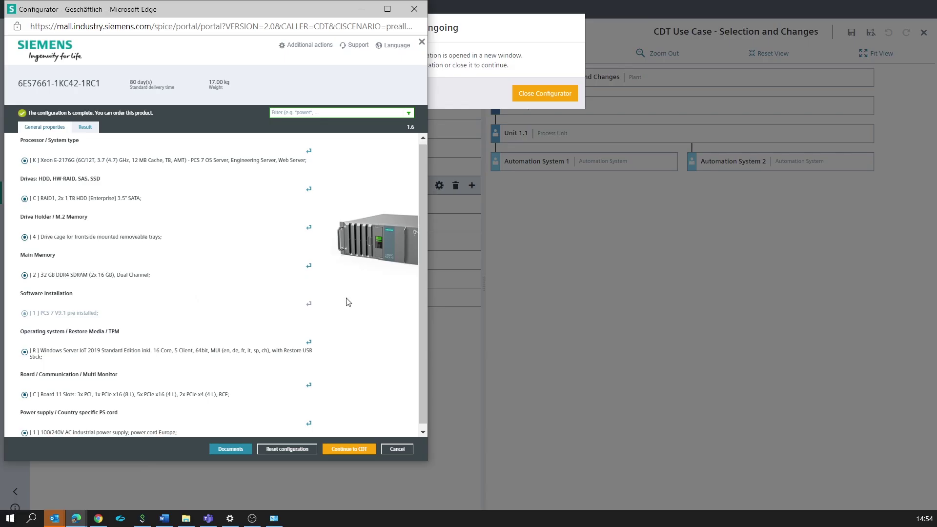
{"action": "left_click", "coordinate": [308, 419]}
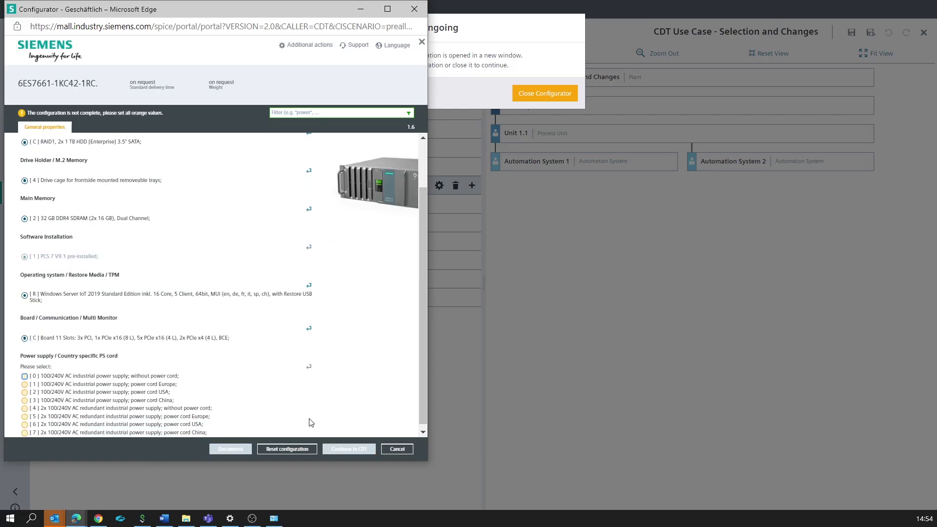
{"action": "left_click", "coordinate": [25, 393]}
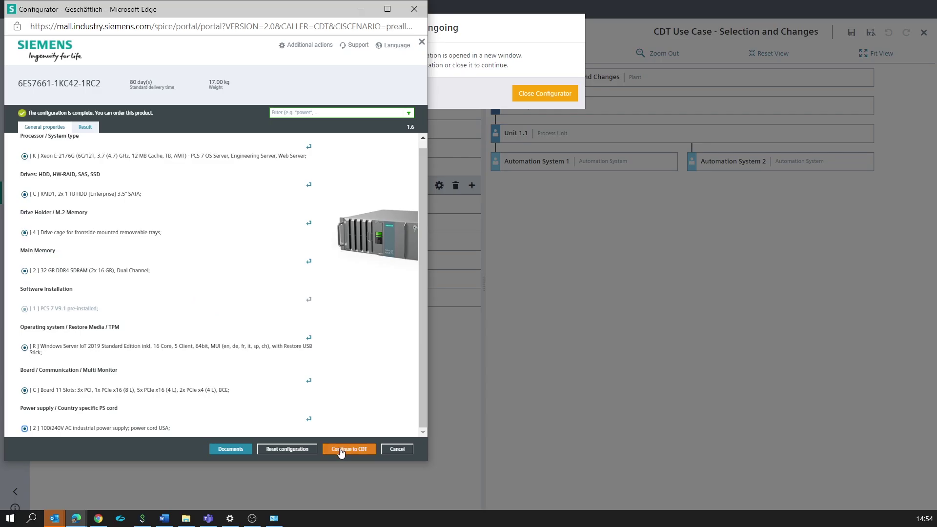
{"action": "left_click", "coordinate": [341, 450]}
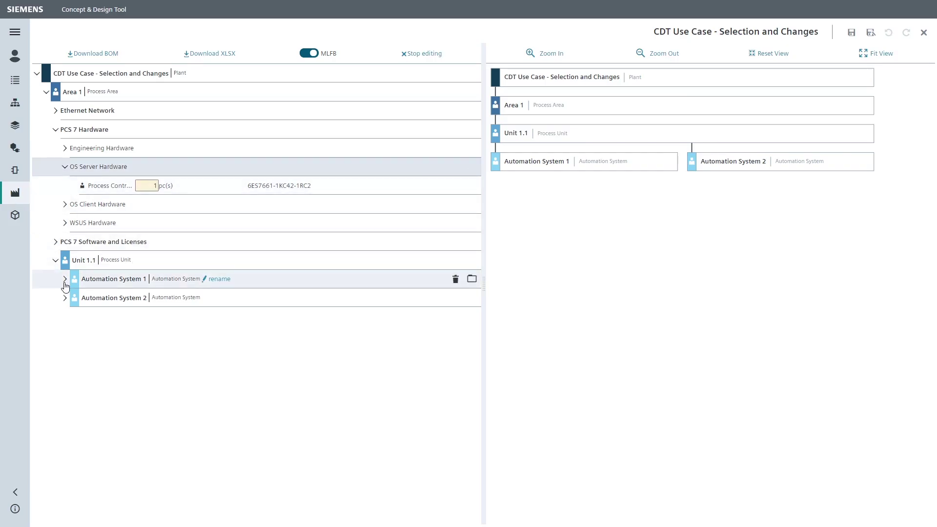
Reconfigure the Automation System 1 controller with 1x system expansion card PO1000 and transfer the configuration back to CDT
{"action": "left_click", "coordinate": [65, 279]}
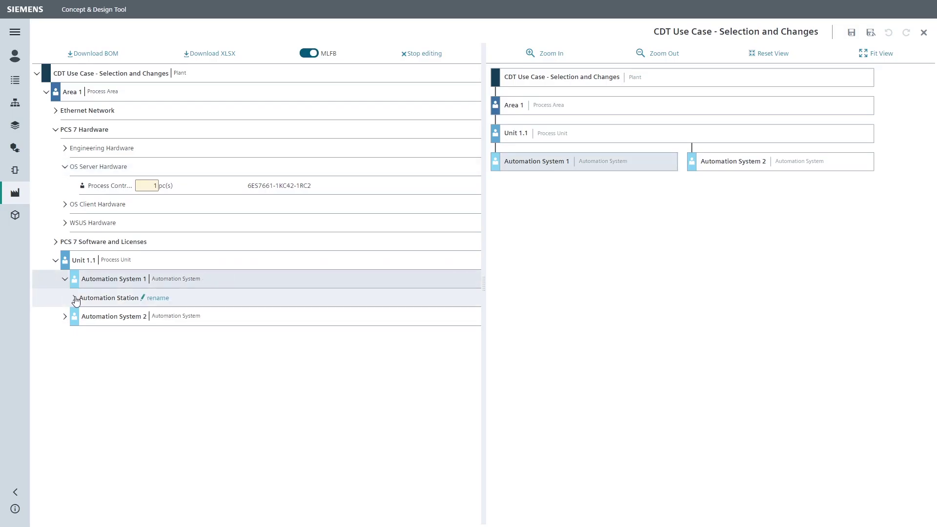
{"action": "left_click", "coordinate": [75, 299]}
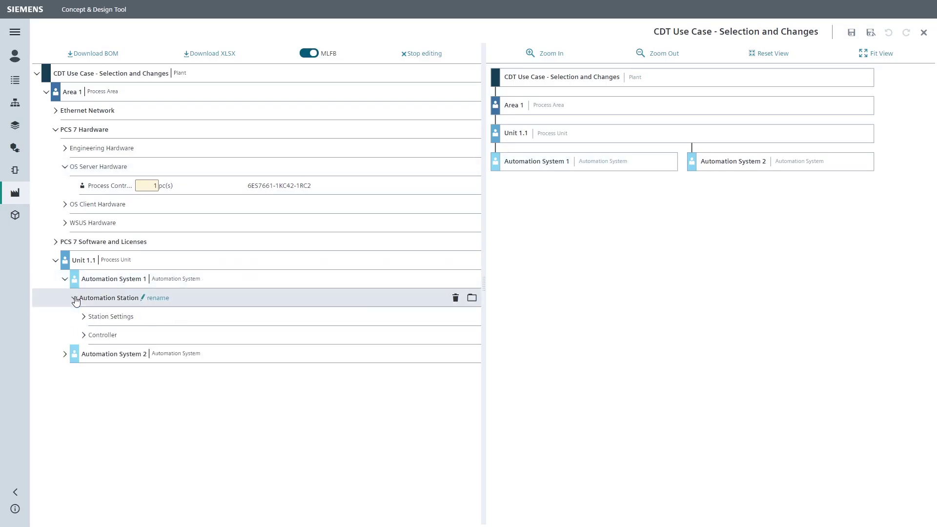
{"action": "left_click", "coordinate": [83, 335]}
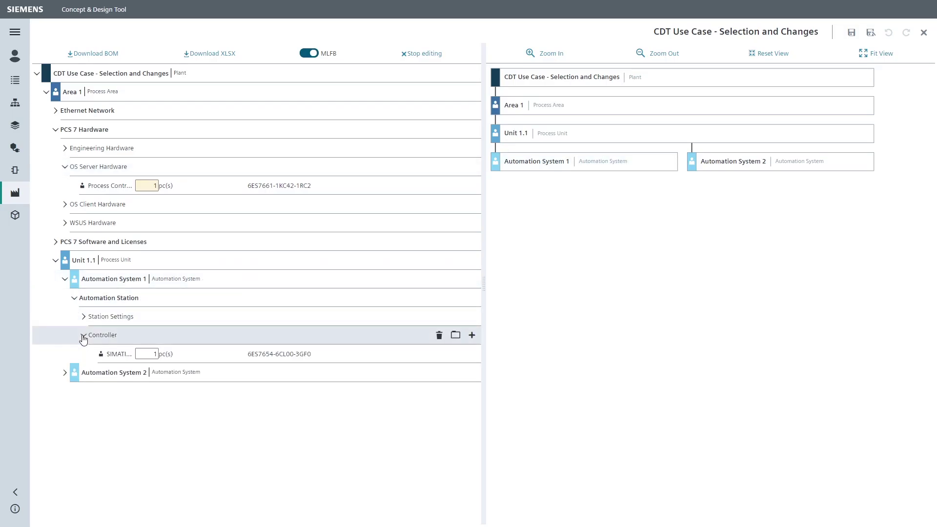
{"action": "left_click", "coordinate": [438, 355]}
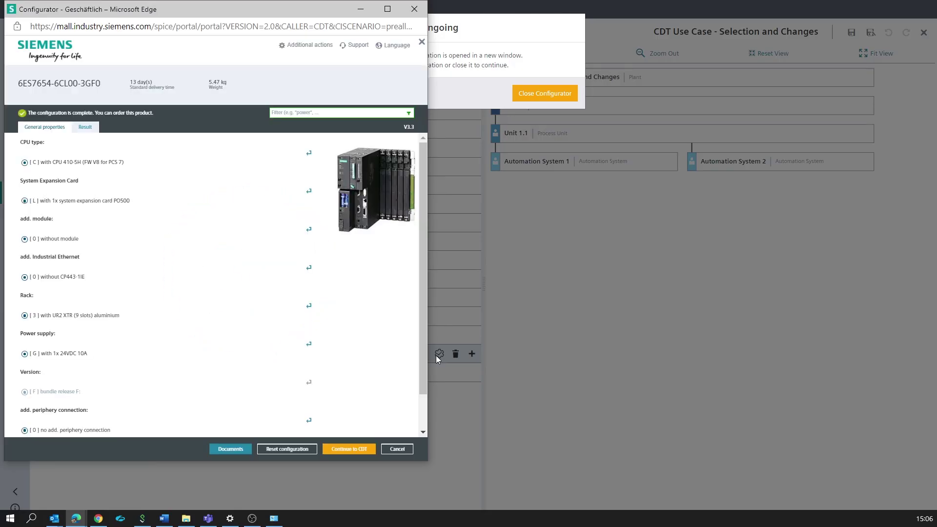
{"action": "left_click", "coordinate": [310, 192]}
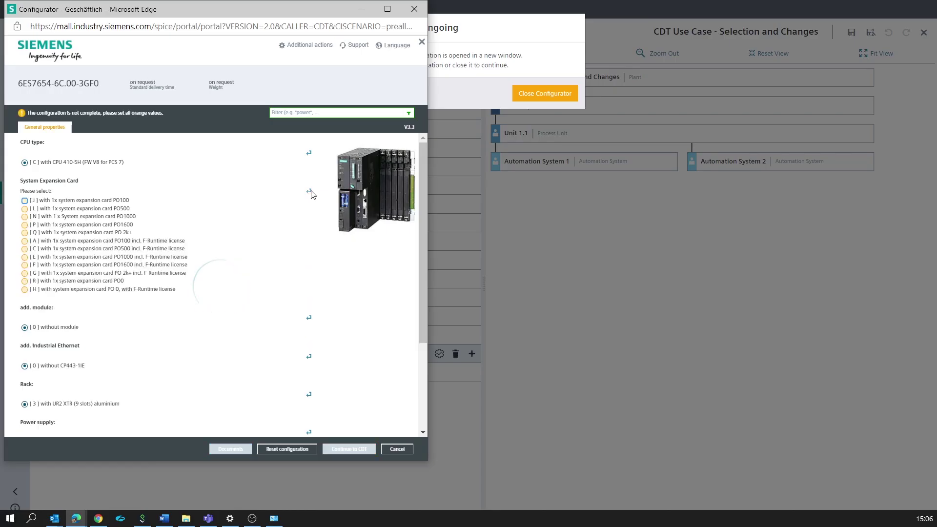
{"action": "left_click", "coordinate": [24, 217]}
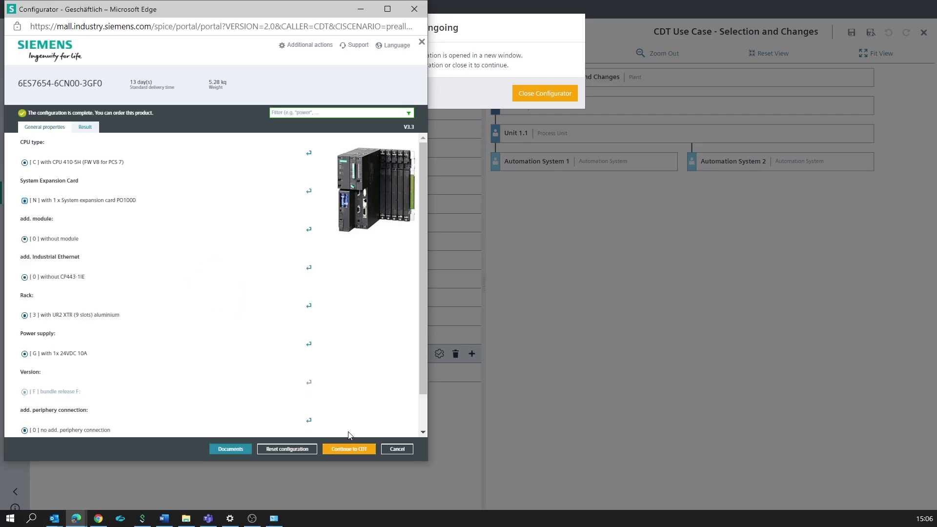
{"action": "left_click", "coordinate": [349, 449]}
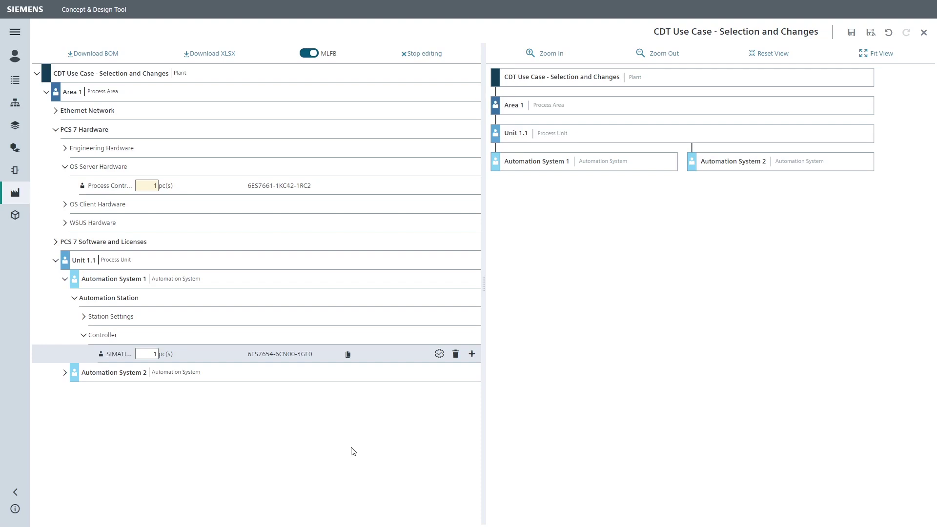
Copy the Automation System 1 controller's MLFB and search the Siemens components for it from Automation System 2's Controller folder
{"action": "left_click", "coordinate": [348, 355]}
{"action": "left_click", "coordinate": [65, 372]}
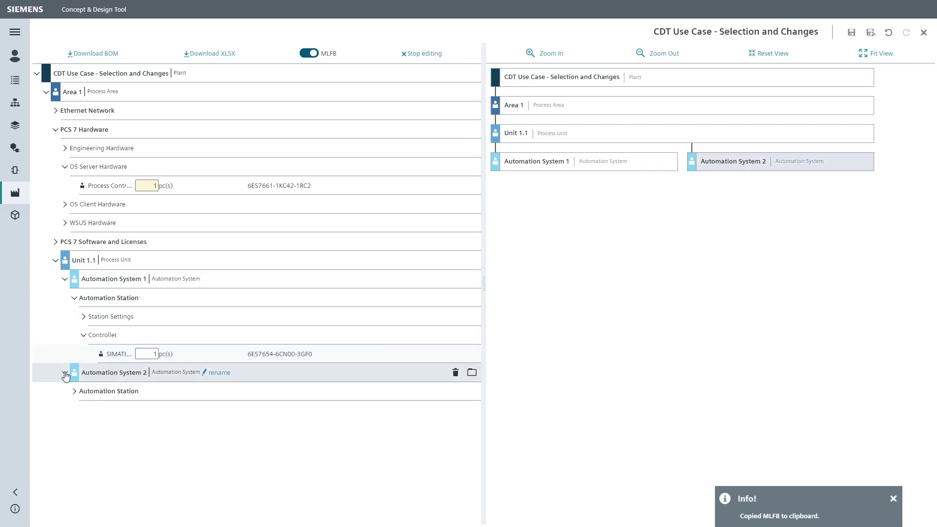
{"action": "left_click", "coordinate": [83, 429]}
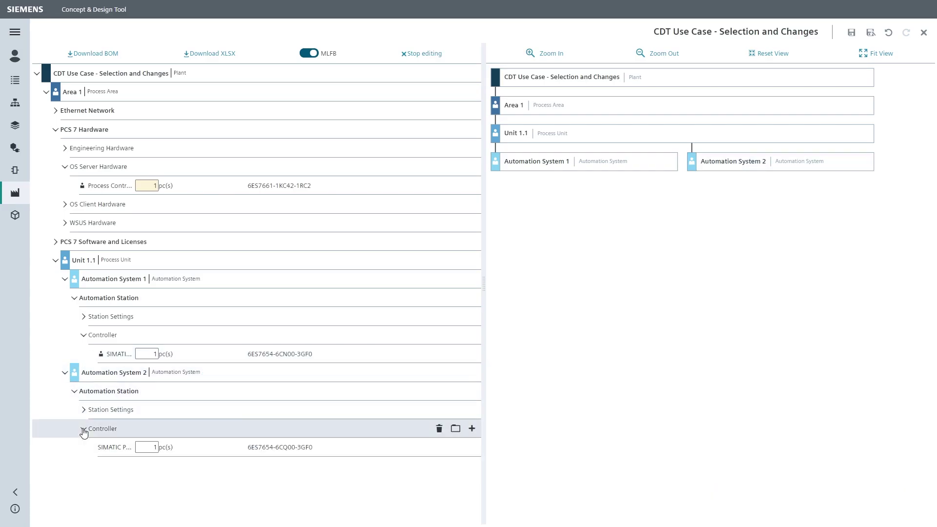
{"action": "left_click", "coordinate": [471, 429]}
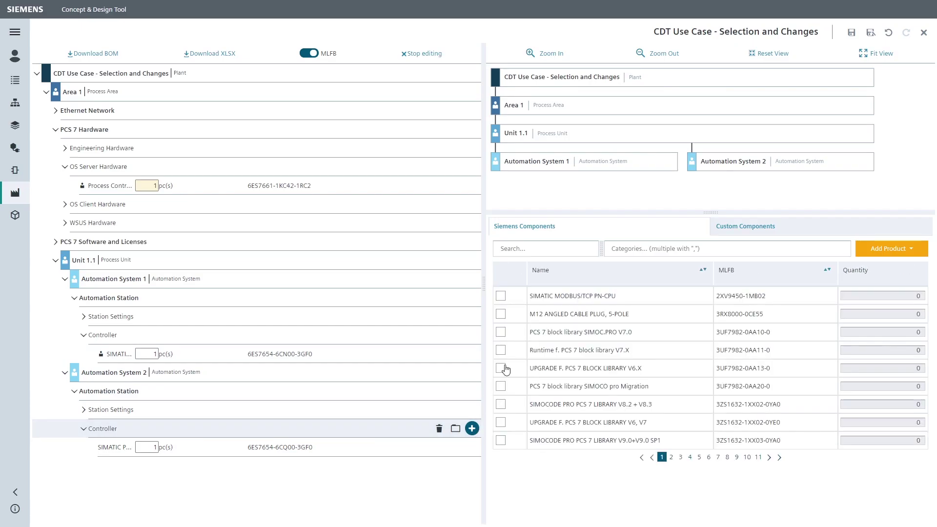
{"action": "left_click", "coordinate": [544, 249]}
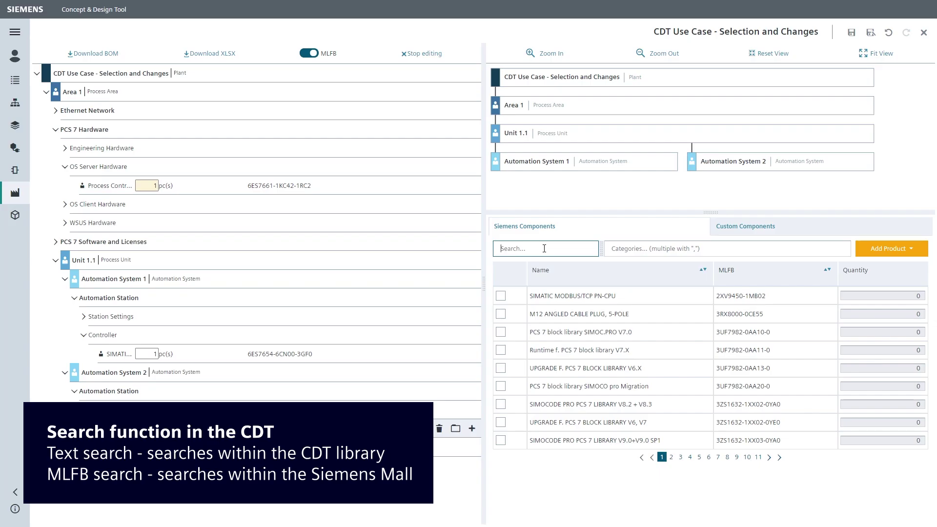
{"action": "key", "text": "ctrl+v"}
{"action": "key", "text": "Return"}
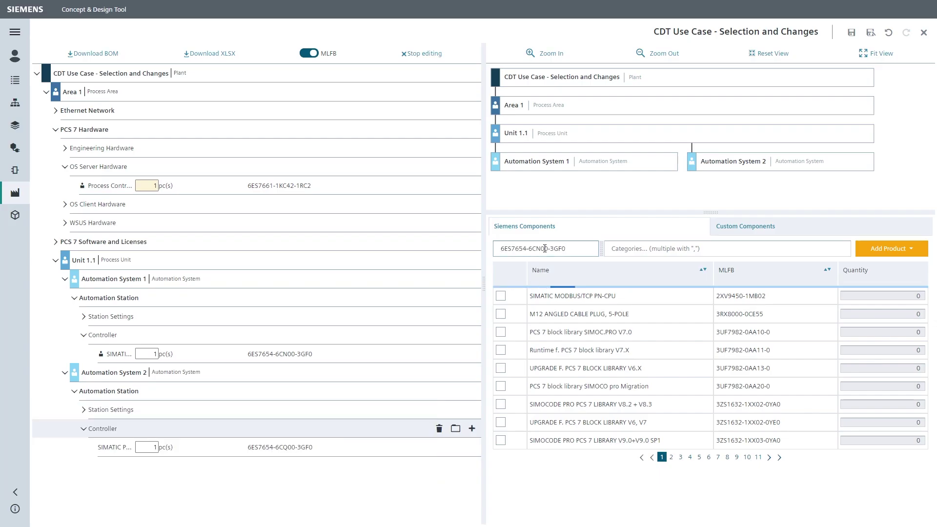
Add one SIMATIC PCS 7 CPU 410 SINGLE AS to Automation System 2's Controller folder and delete the 6ES7654-6CQ00-3GF0 controller there
{"action": "left_click", "coordinate": [501, 296]}
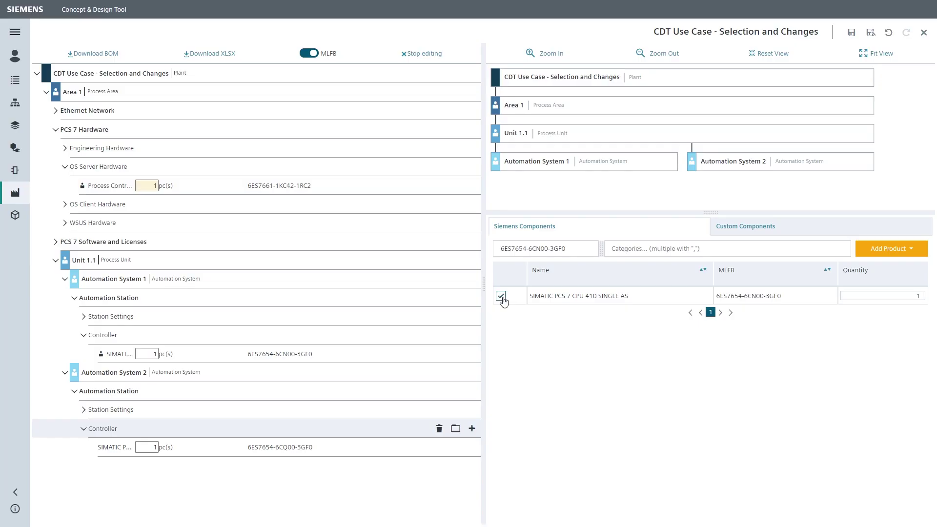
{"action": "left_click", "coordinate": [901, 249]}
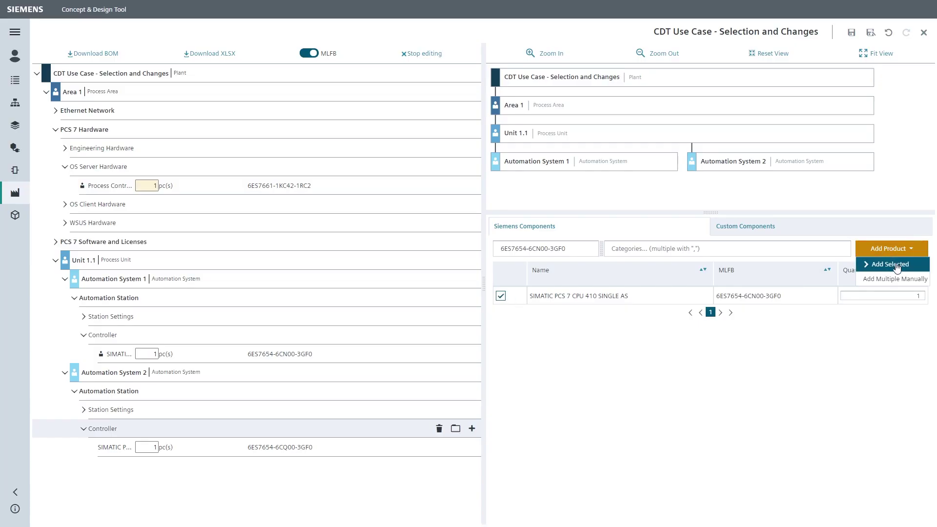
{"action": "left_click", "coordinate": [897, 266]}
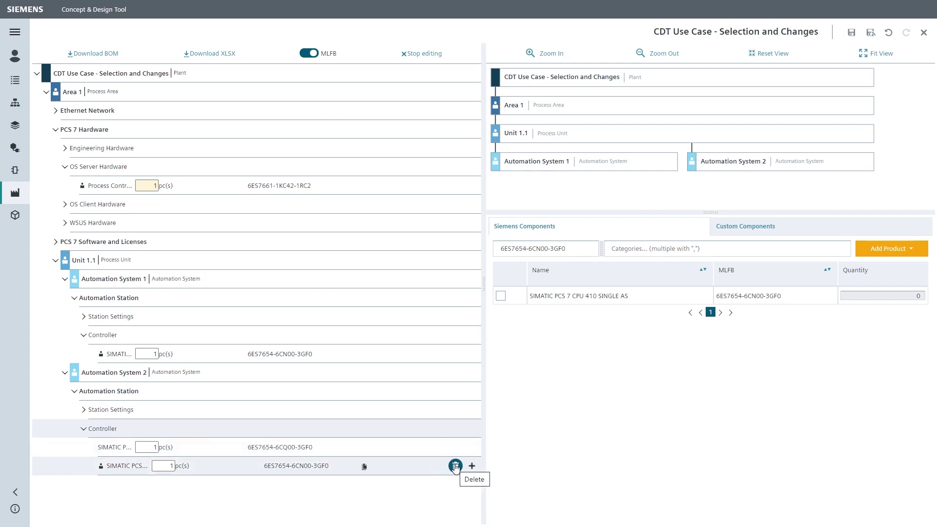
{"action": "left_click", "coordinate": [456, 447]}
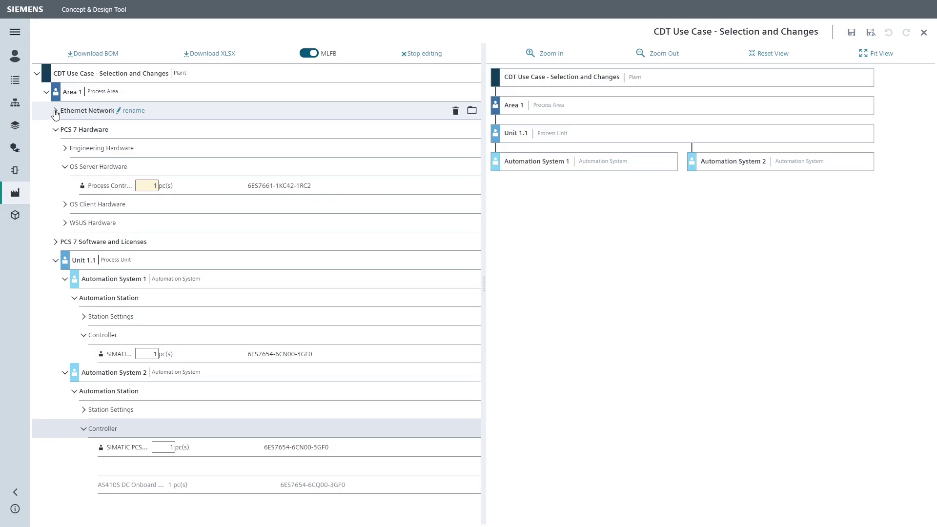
From the SCALANCE XC208G EEC entry in the Terminal Network's Network Components, search the Siemens components for 308 within the Ethernet Network category
{"action": "left_click", "coordinate": [56, 112]}
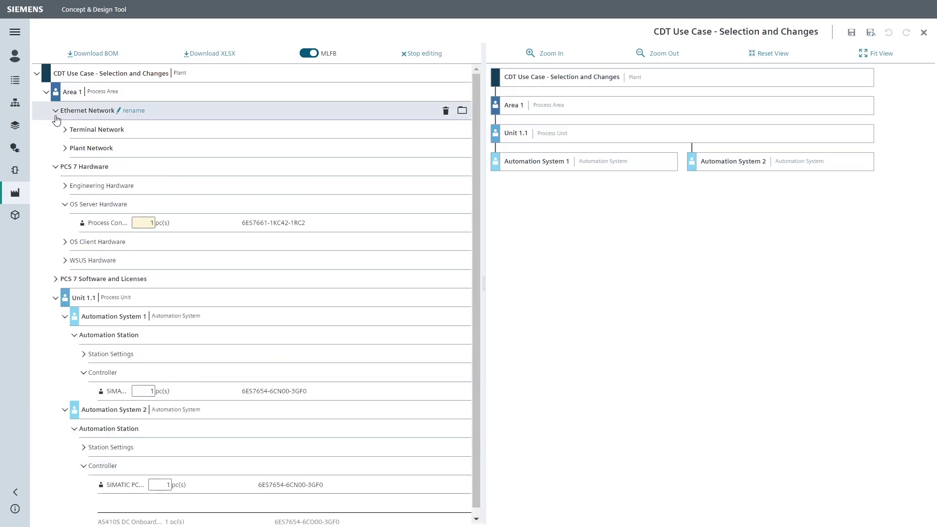
{"action": "left_click", "coordinate": [65, 129]}
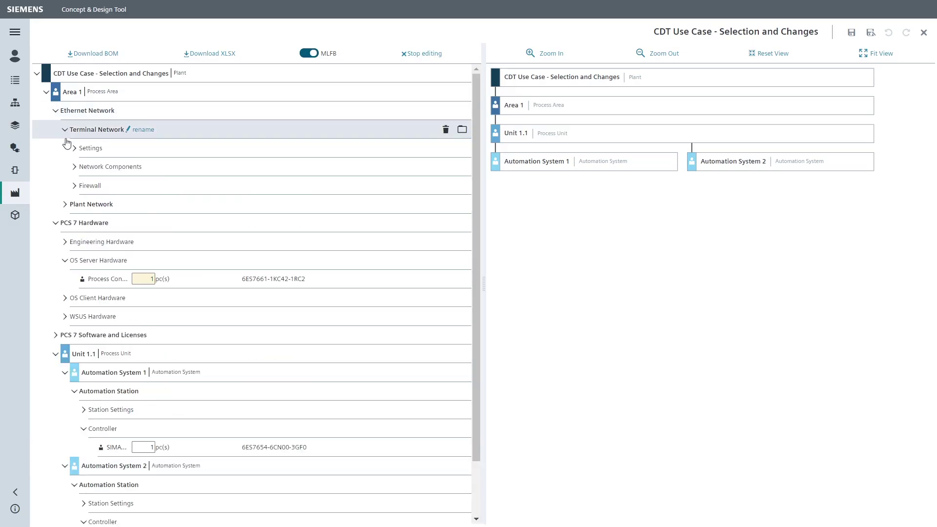
{"action": "left_click", "coordinate": [76, 171]}
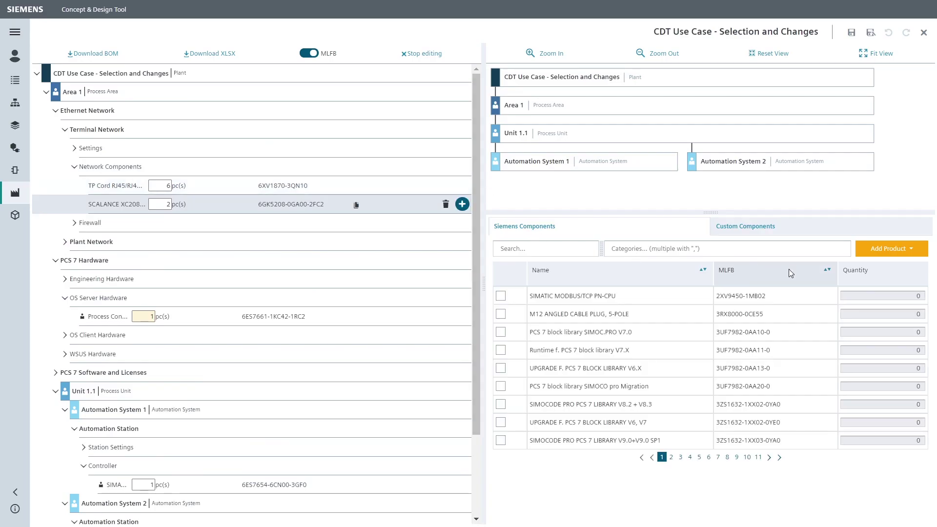
{"action": "left_click", "coordinate": [822, 251]}
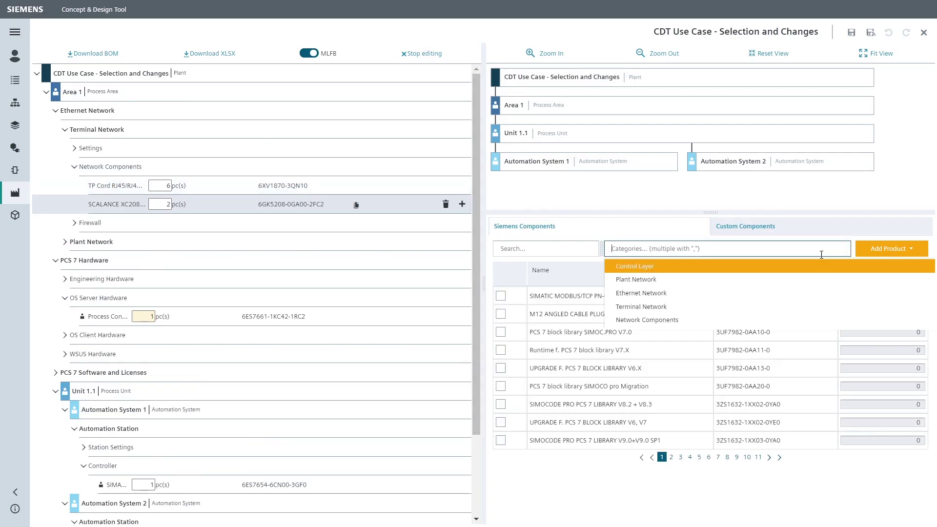
{"action": "left_click", "coordinate": [736, 294]}
{"action": "left_click", "coordinate": [575, 247]}
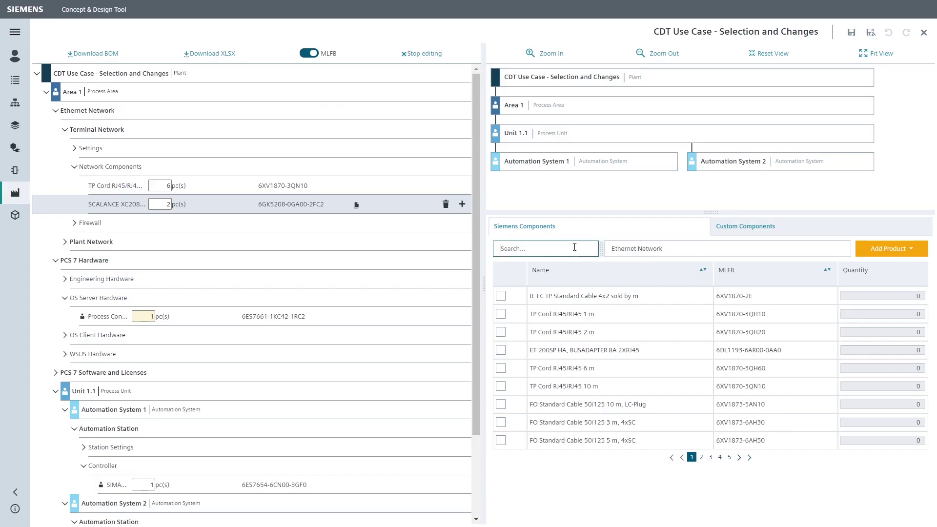
{"action": "type", "text": "308"}
{"action": "key", "text": "Return"}
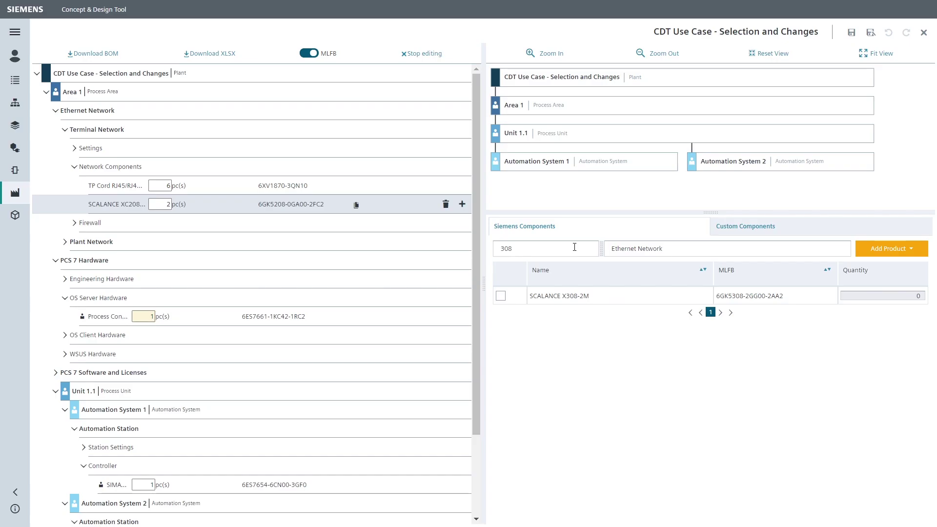
Add one SCALANCE X308-2M to the Terminal Network's Network Components and delete the SCALANCE XC208G EEC
{"action": "left_click", "coordinate": [500, 296]}
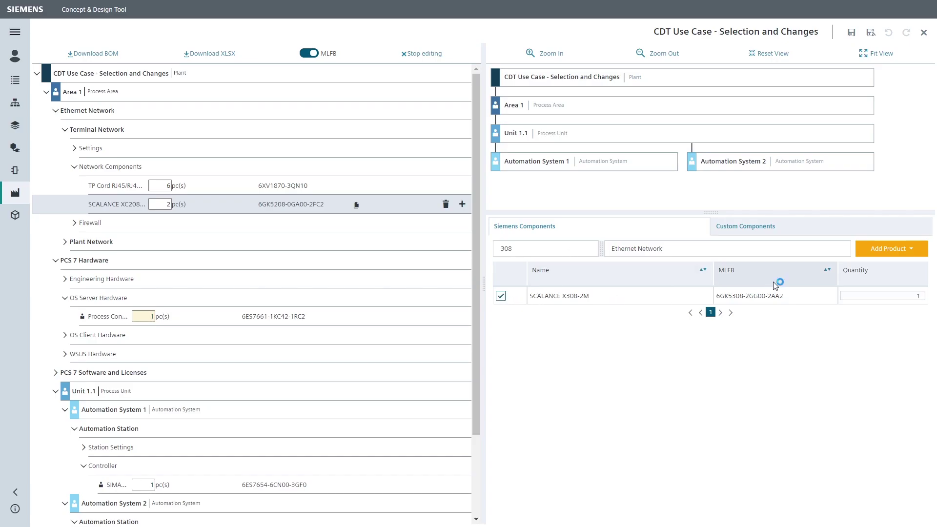
{"action": "left_click", "coordinate": [890, 251]}
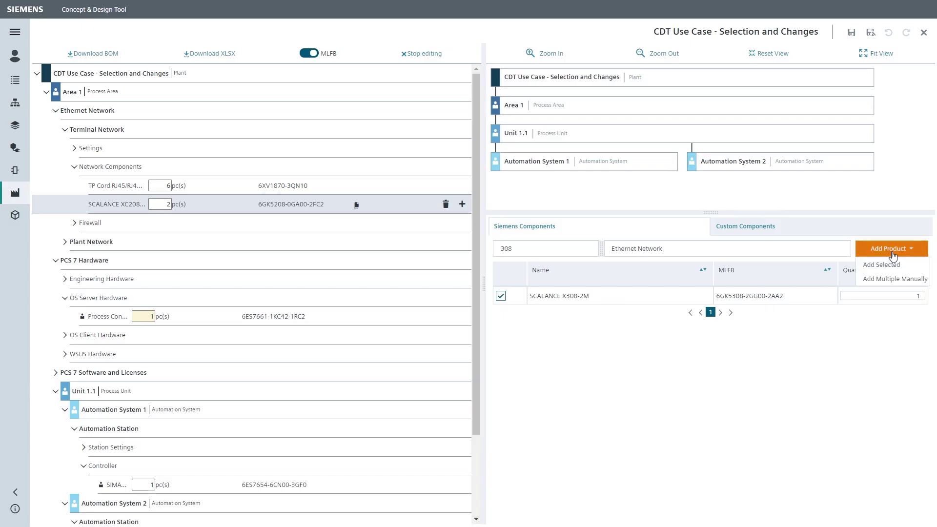
{"action": "left_click", "coordinate": [891, 264]}
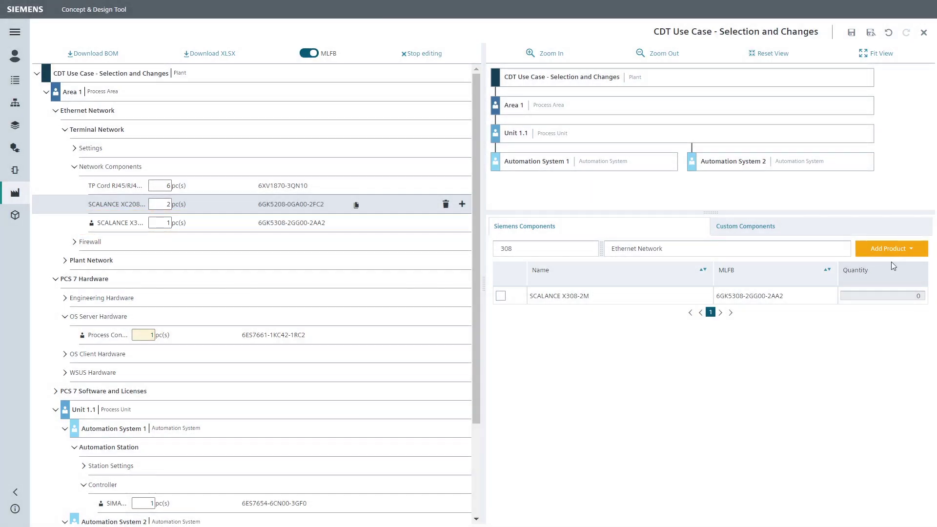
{"action": "left_click", "coordinate": [446, 205]}
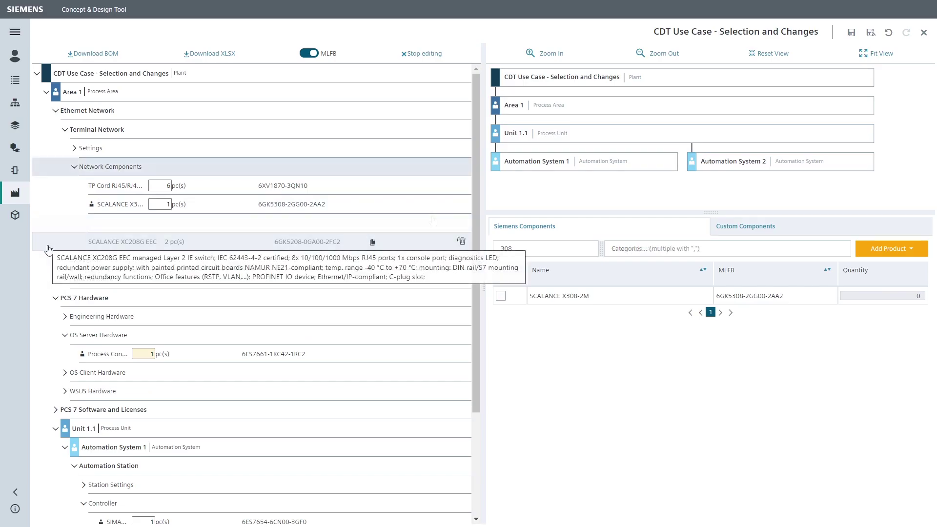
{"action": "scroll", "coordinate": [64, 381], "scroll_direction": "down", "scroll_amount": 2}
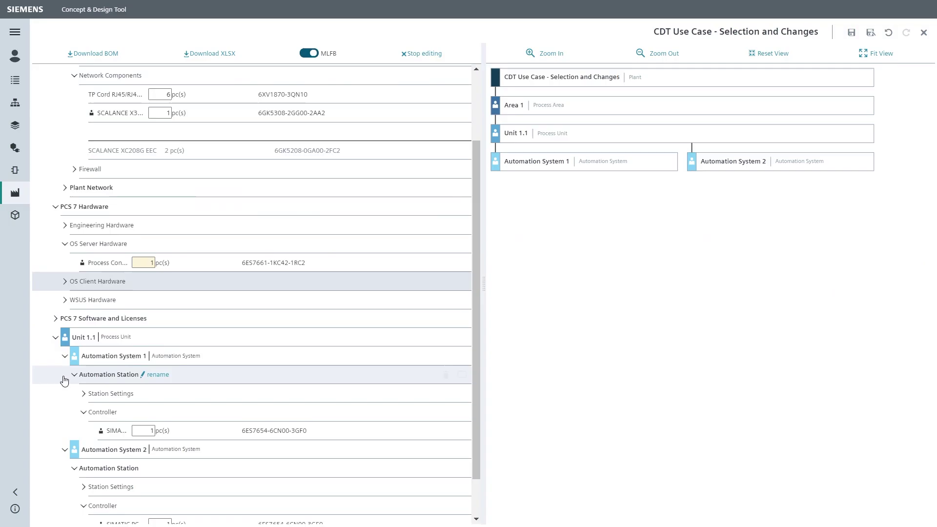
Start a new custom component from the Process Control System IPC entry 6ES7661-0AA00-1CG1 in the OS Client Hardware
{"action": "left_click", "coordinate": [64, 282]}
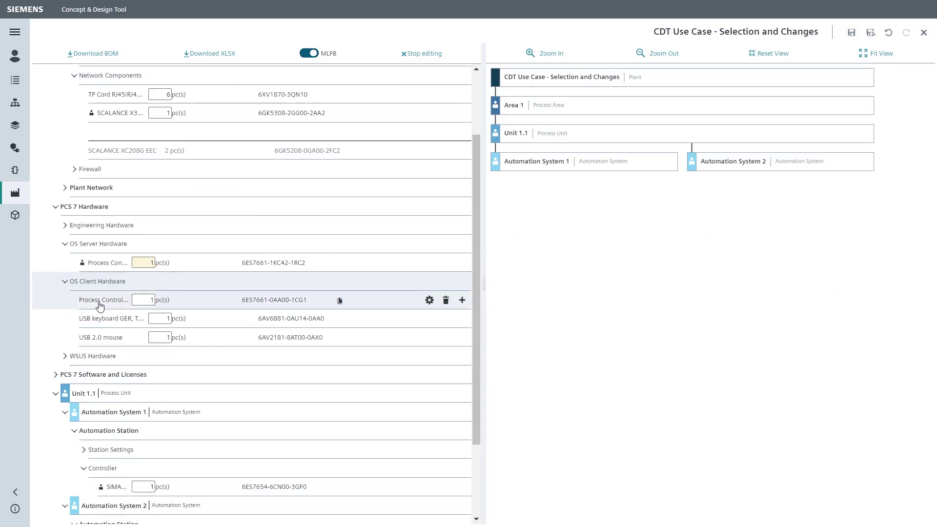
{"action": "scroll", "coordinate": [99, 301], "scroll_direction": "down", "scroll_amount": 1}
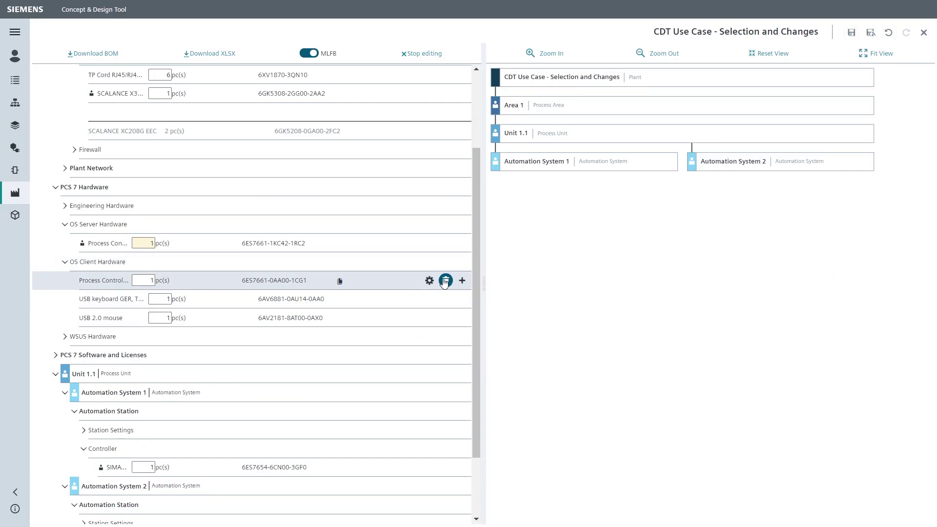
{"action": "left_click", "coordinate": [463, 281]}
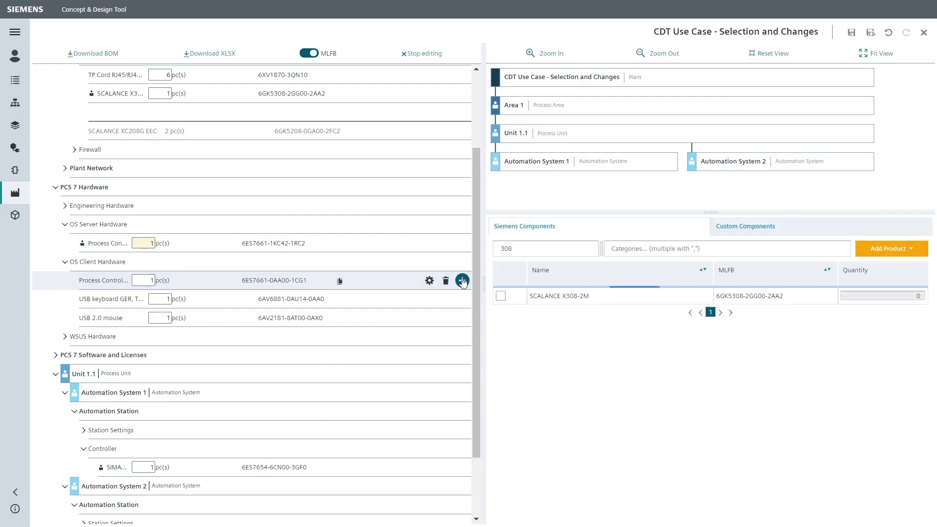
{"action": "left_click", "coordinate": [558, 249]}
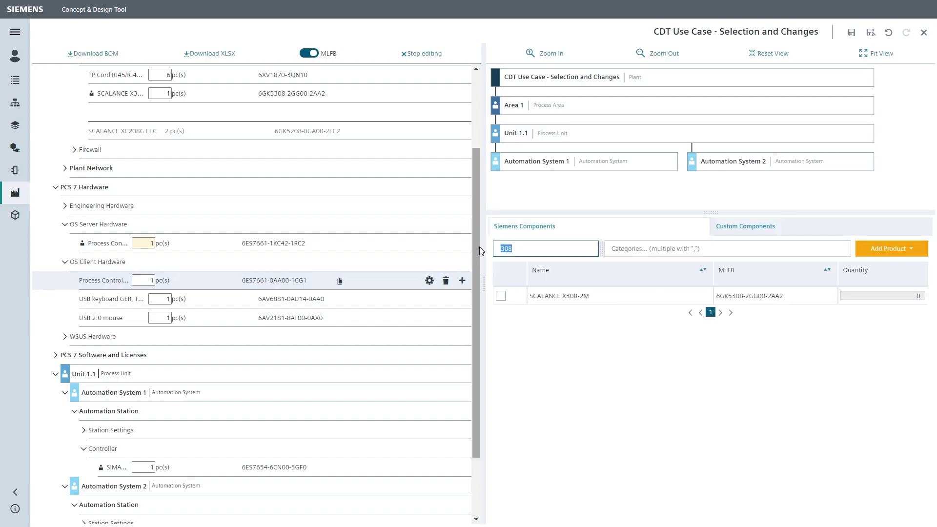
{"action": "left_click", "coordinate": [784, 232]}
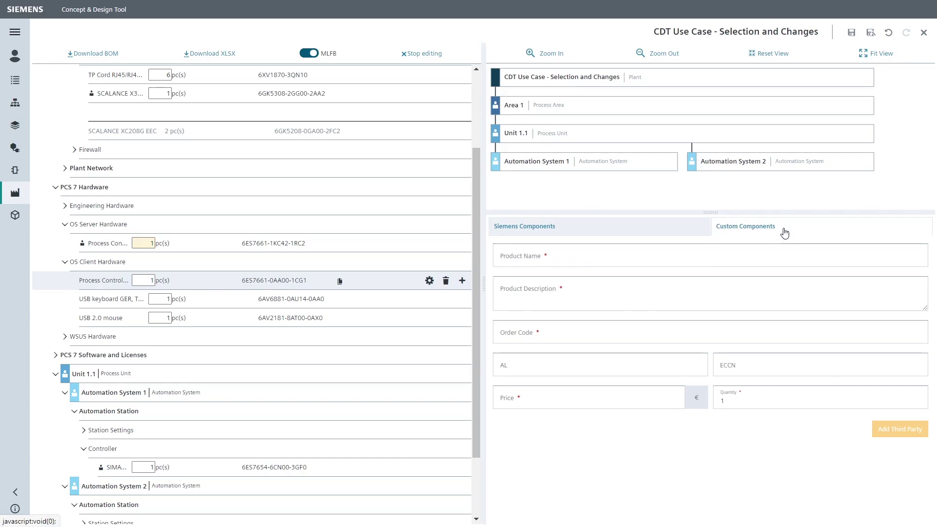
Name the custom product Dell Client, describe it as Dell Client 4711 and give it the order code 4711
{"action": "left_click", "coordinate": [610, 252]}
{"action": "type", "text": "Dell Client"}
{"action": "key", "text": "ctrl+a"}
{"action": "key", "text": "ctrl+c"}
{"action": "left_click", "coordinate": [592, 297]}
{"action": "key", "text": "ctrl+v"}
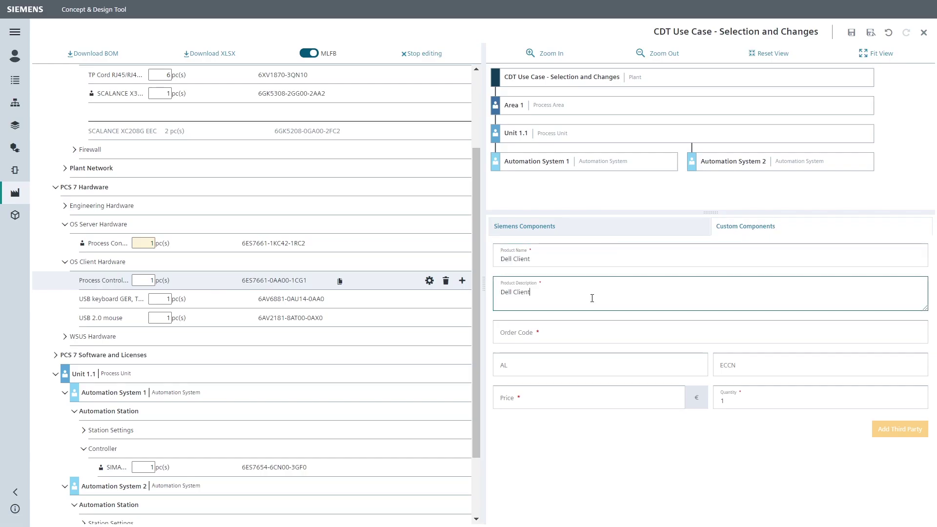
{"action": "left_click", "coordinate": [581, 329]}
{"action": "type", "text": "4711"}
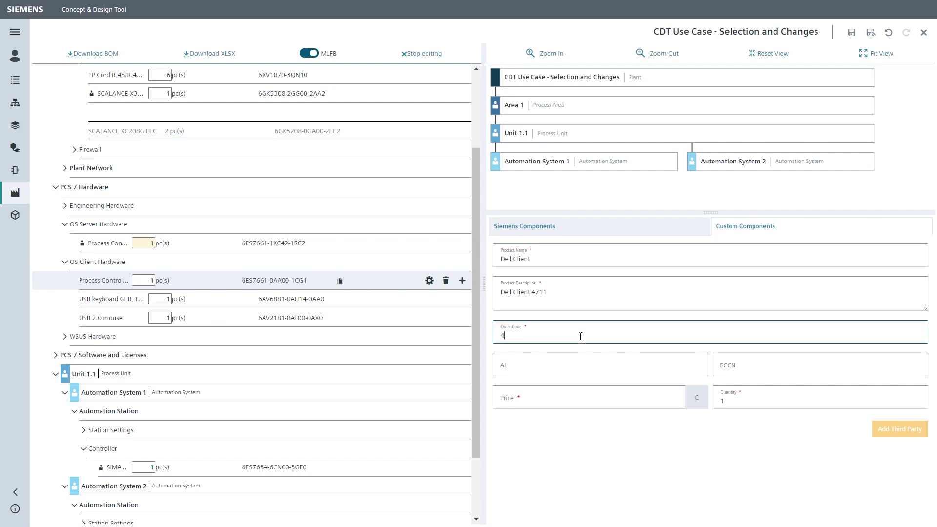
Add the Dell Client to the OS Client Hardware at a price of 1000 € and delete the Process Control System IPC 6ES7661-0AA00-1CG1
{"action": "left_click", "coordinate": [645, 397]}
{"action": "type", "text": "1000"}
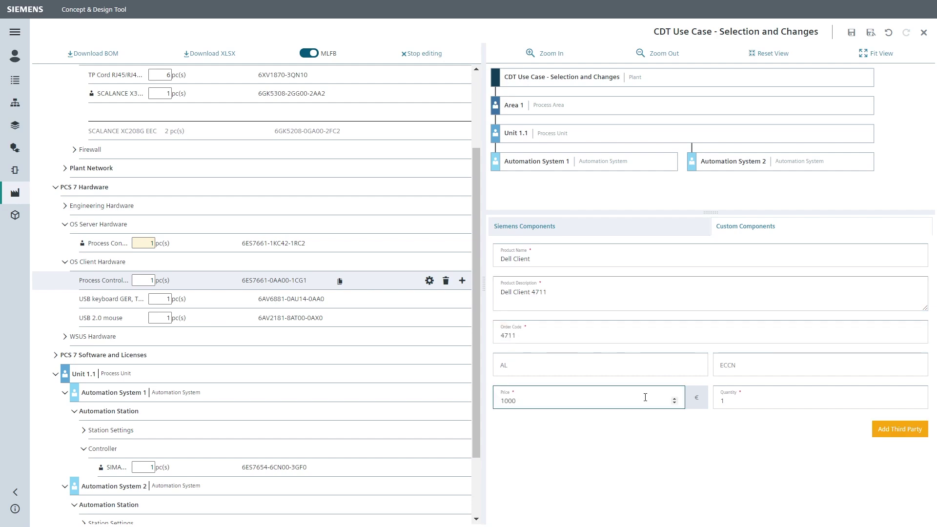
{"action": "left_click", "coordinate": [877, 429]}
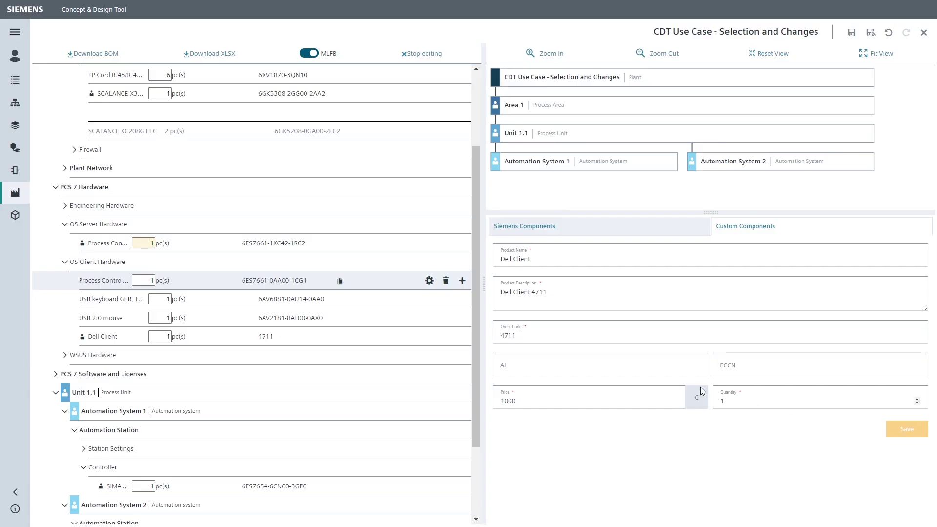
{"action": "left_click", "coordinate": [445, 280]}
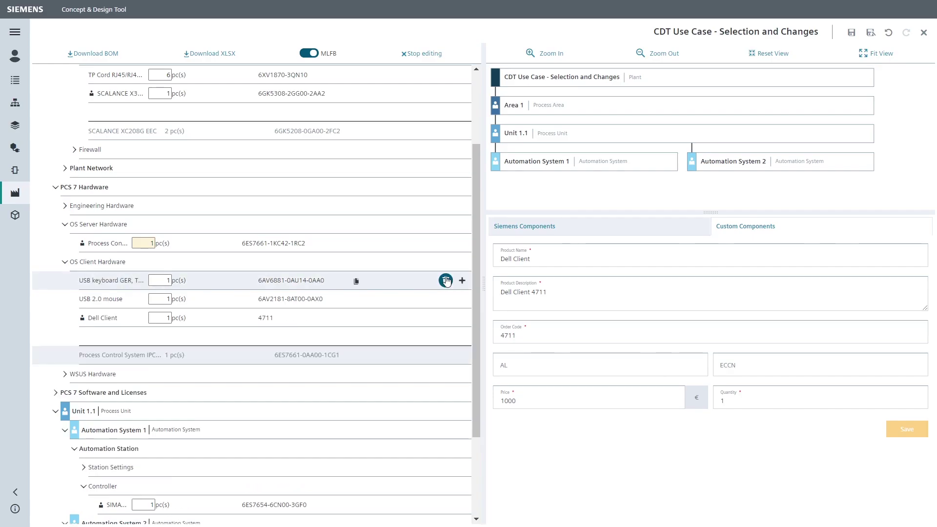